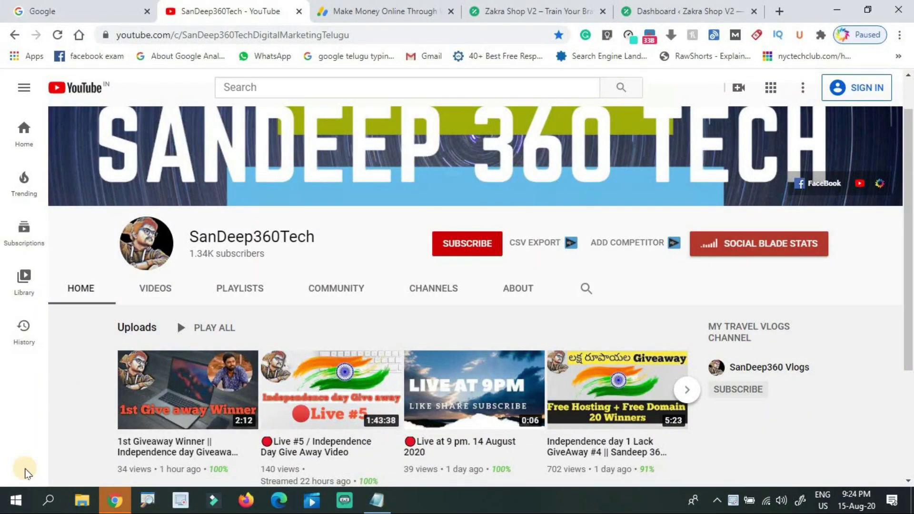
Step: Browse the uploaded videos on the SanDeep360Tech YouTube channel
{"action": "scroll", "coordinate": [810, 271], "scroll_direction": "down", "scroll_amount": 2}
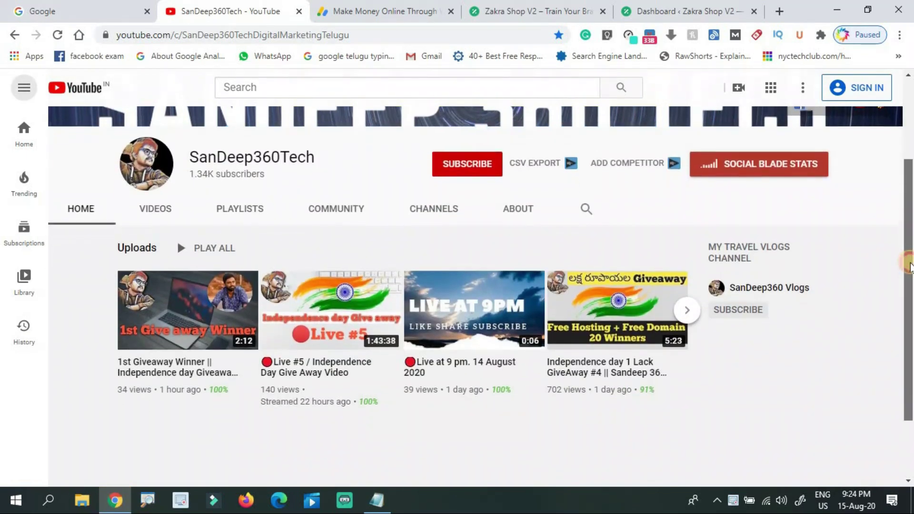
{"action": "left_click", "coordinate": [157, 199]}
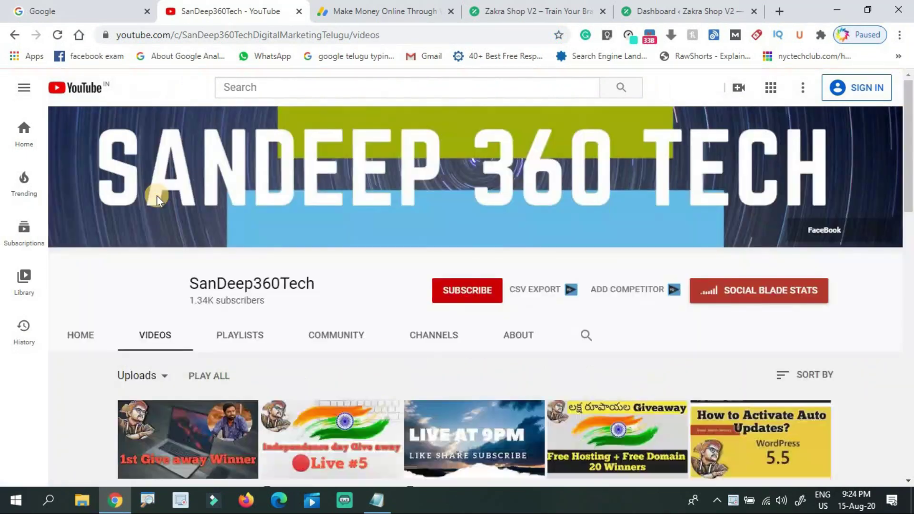
{"action": "left_click_drag", "start_coordinate": [911, 127], "coordinate": [888, 213]}
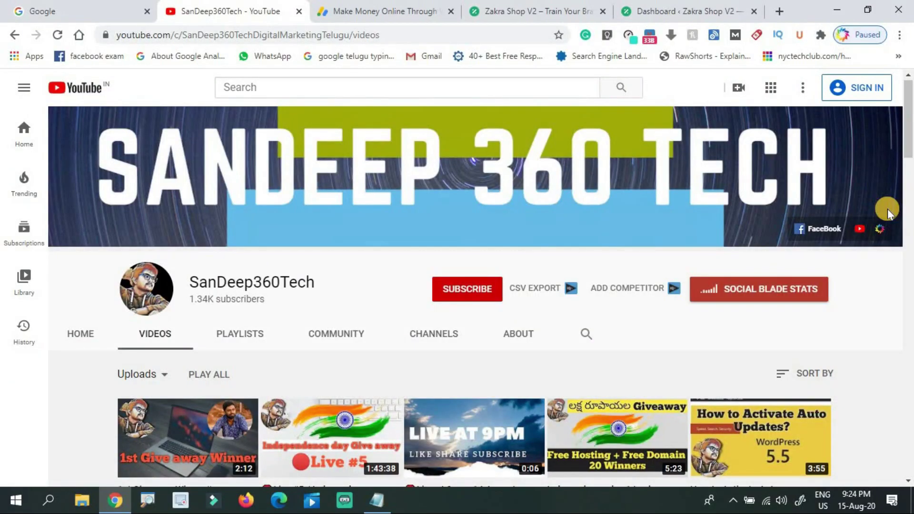
{"action": "key", "text": "ctrl+Tab"}
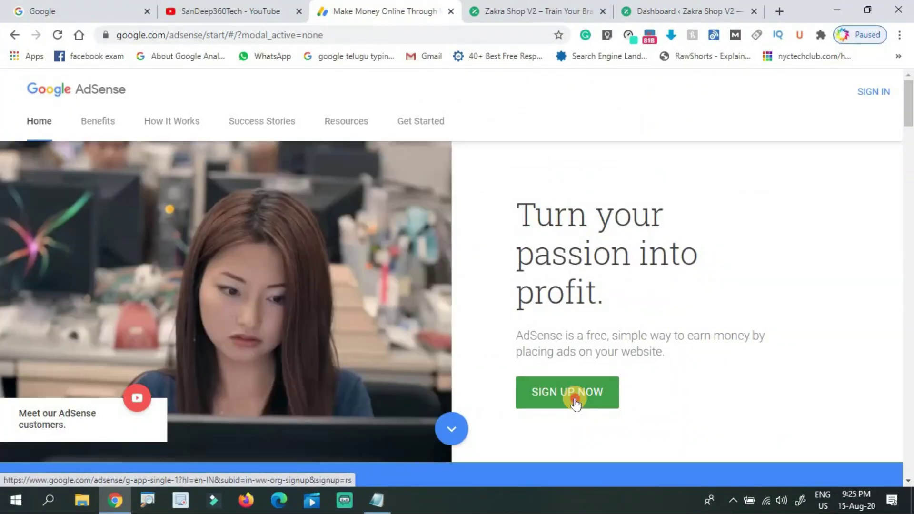
{"action": "left_click", "coordinate": [575, 404]}
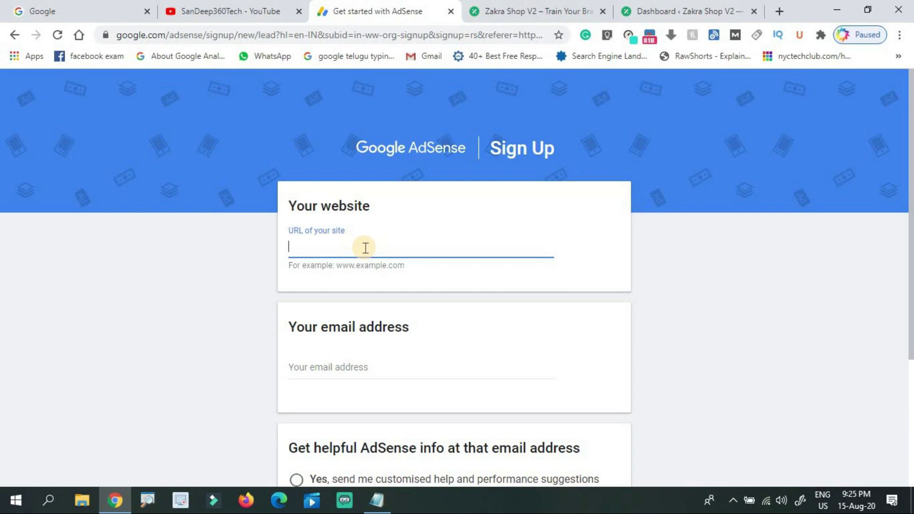
{"action": "left_click", "coordinate": [508, 10]}
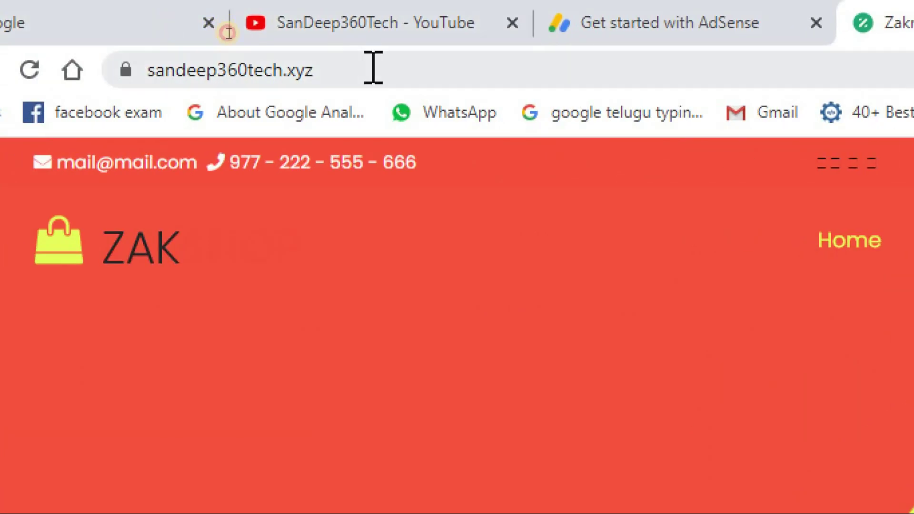
{"action": "left_click", "coordinate": [373, 67]}
{"action": "key", "text": "ctrl+c"}
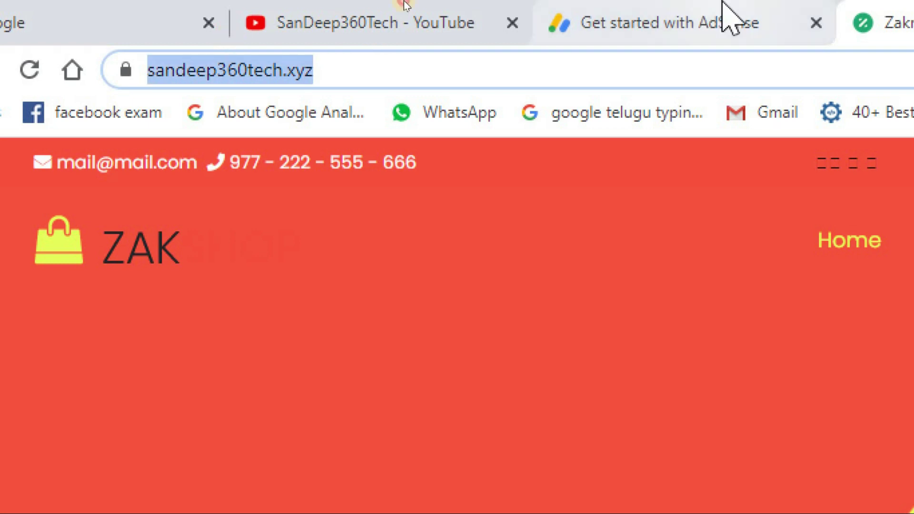
{"action": "left_click", "coordinate": [727, 19]}
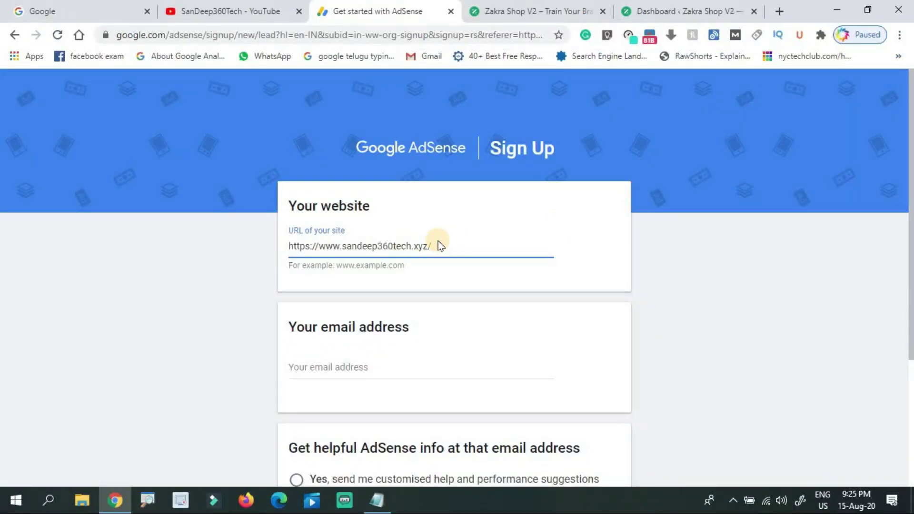
Step: Complete the sign-up form with the email address and customised help suggestions accepted, and continue through Google's identity verification
{"action": "scroll", "coordinate": [905, 226], "scroll_direction": "down", "scroll_amount": 2}
{"action": "left_click", "coordinate": [476, 275]}
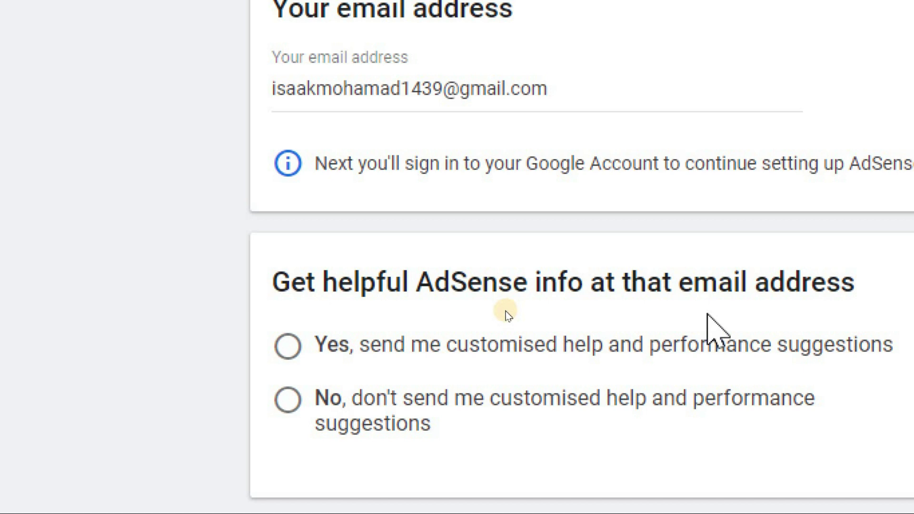
{"action": "left_click", "coordinate": [293, 328]}
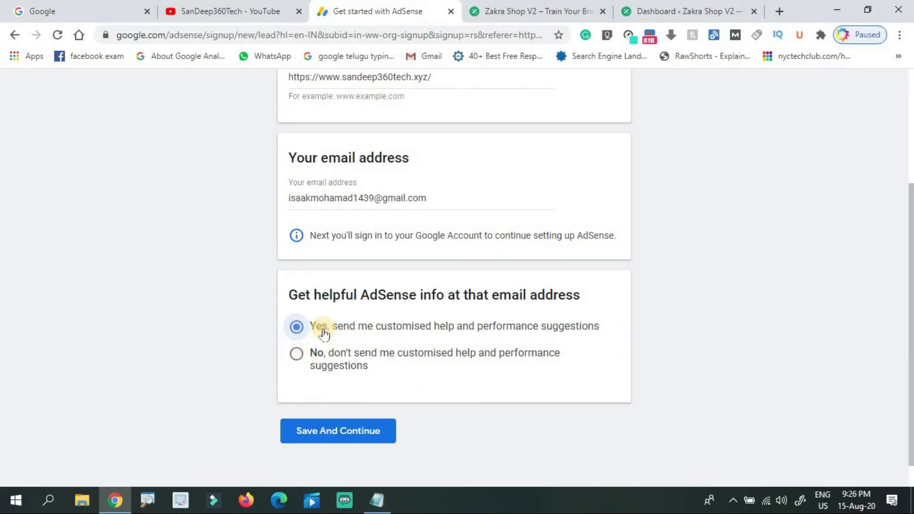
{"action": "left_click", "coordinate": [339, 441]}
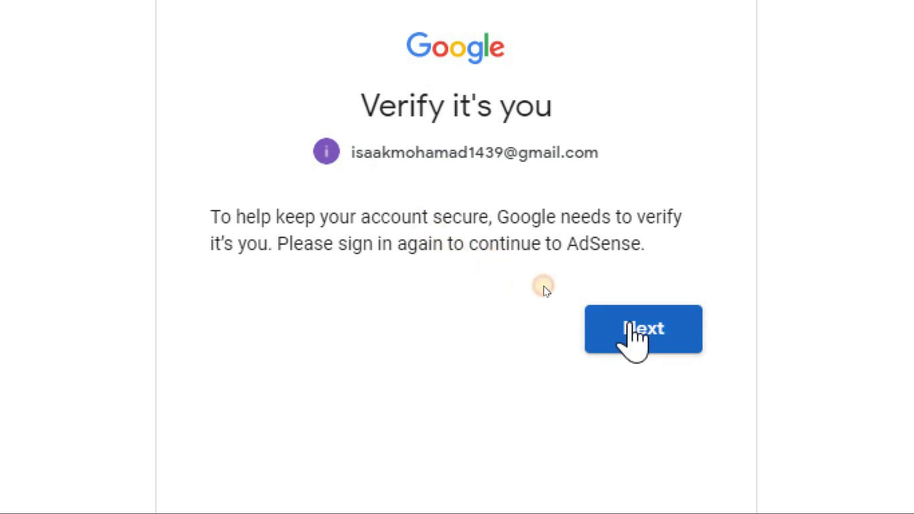
{"action": "left_click", "coordinate": [628, 333]}
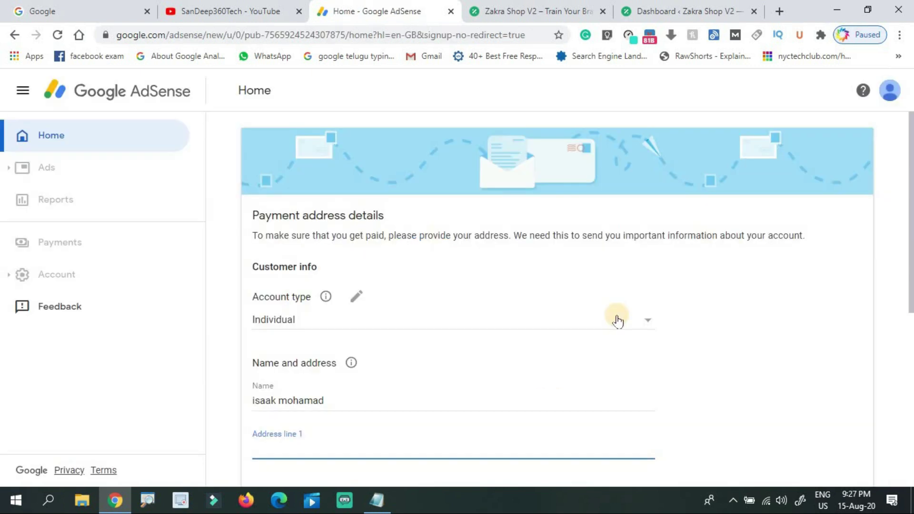
Step: Choose Individual as the account type in the payment address details
{"action": "scroll", "coordinate": [905, 190], "scroll_direction": "down", "scroll_amount": 4}
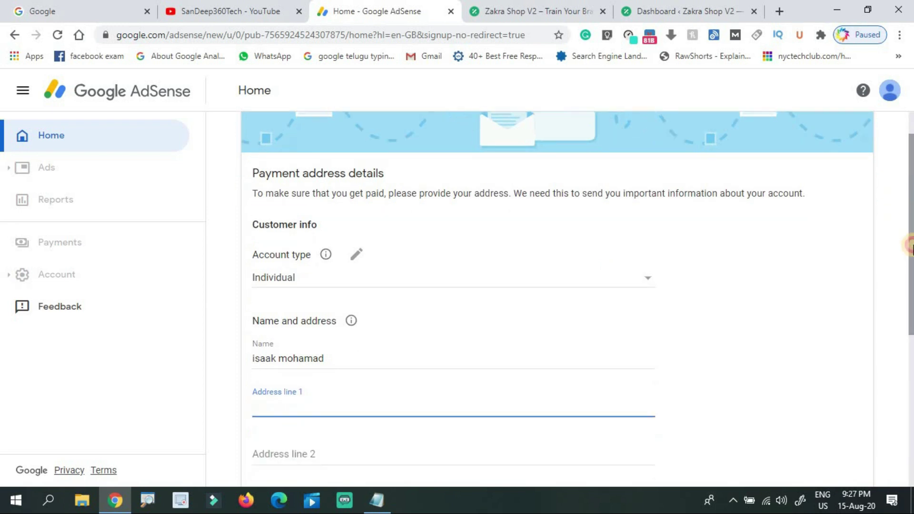
{"action": "scroll", "coordinate": [878, 194], "scroll_direction": "up", "scroll_amount": 4}
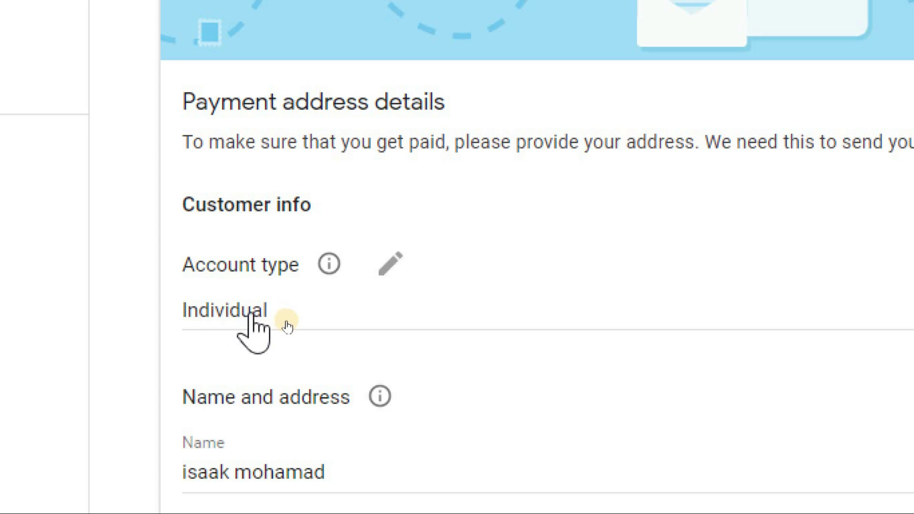
{"action": "left_click", "coordinate": [304, 326]}
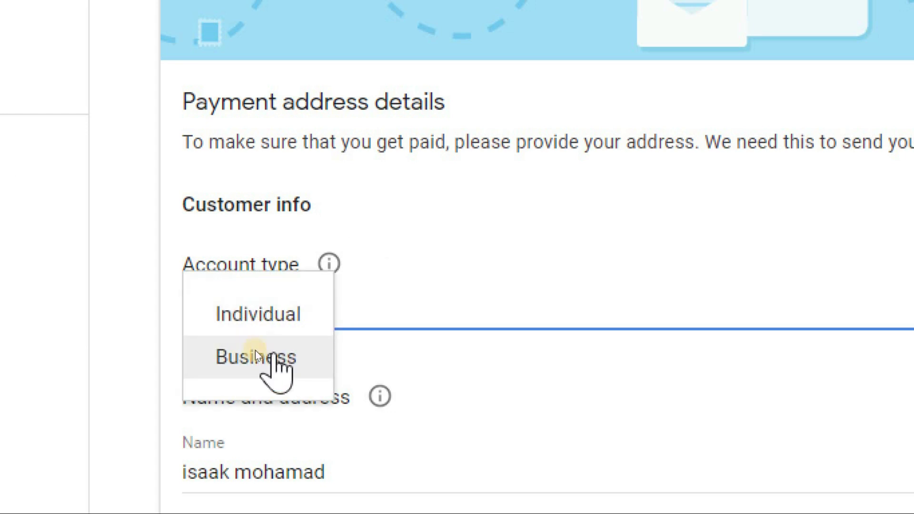
{"action": "left_click", "coordinate": [272, 323]}
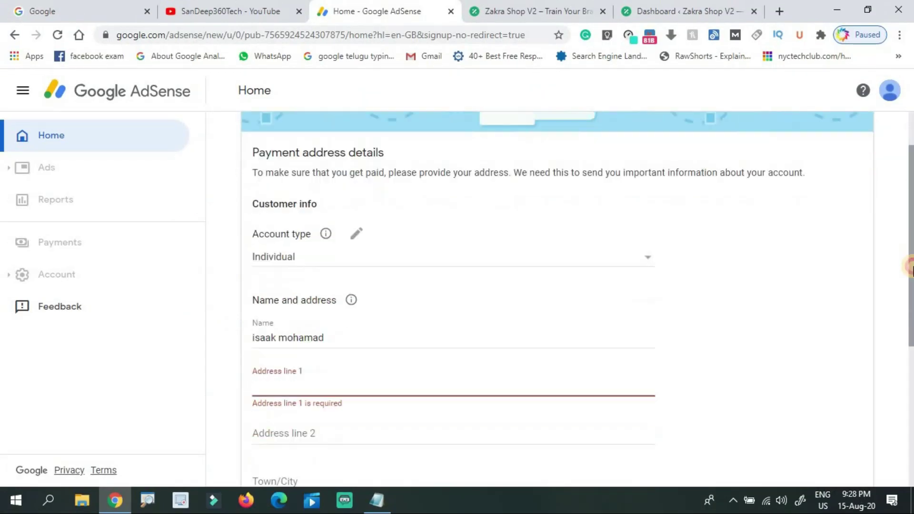
Step: Fill in the payee's name and full postal address in the payment details and submit them
{"action": "scroll", "coordinate": [358, 287], "scroll_direction": "down", "scroll_amount": 2}
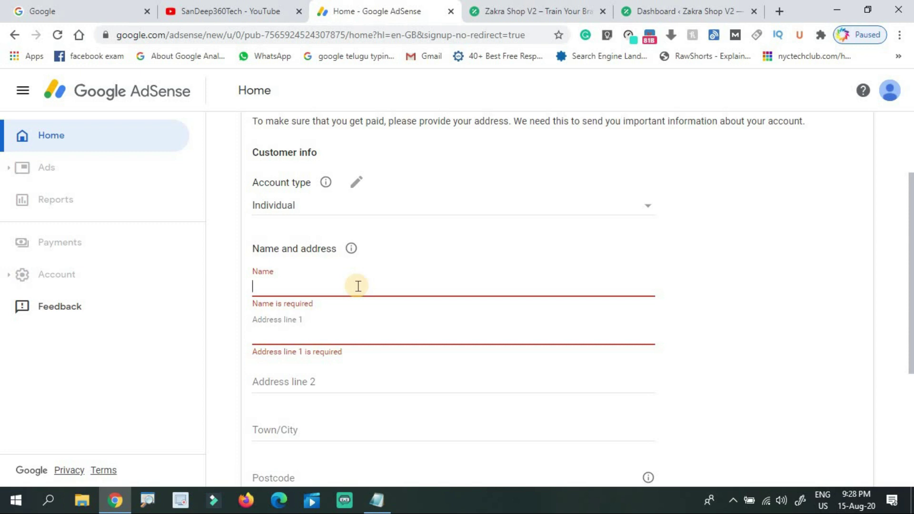
{"action": "type", "text": "sandeep ch"}
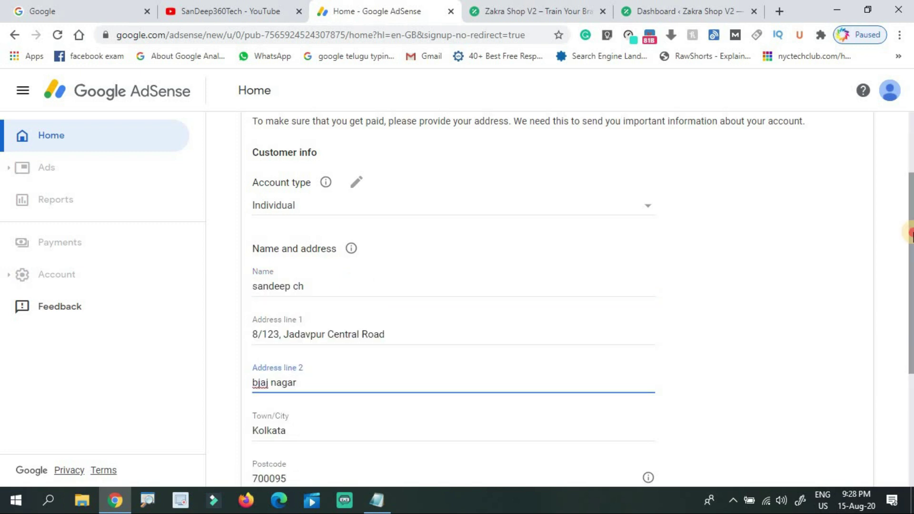
{"action": "left_click_drag", "start_coordinate": [910, 241], "coordinate": [908, 359]}
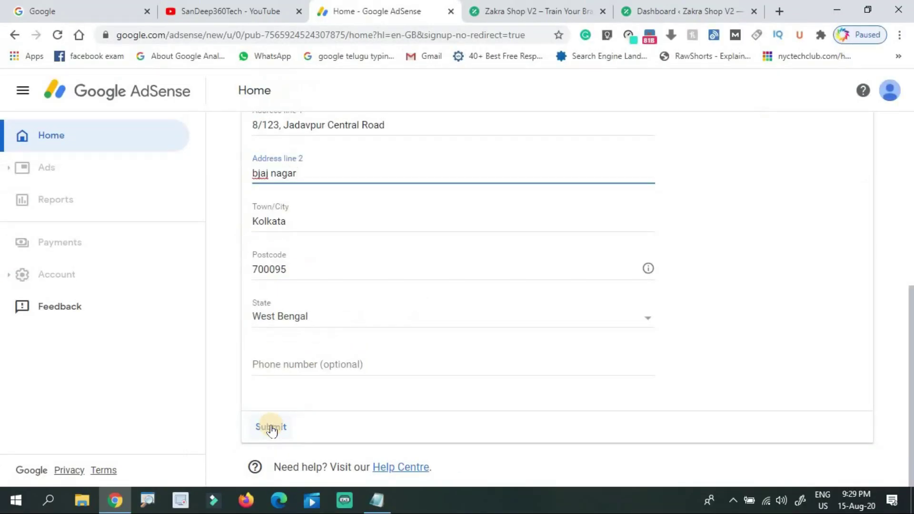
{"action": "left_click", "coordinate": [272, 428]}
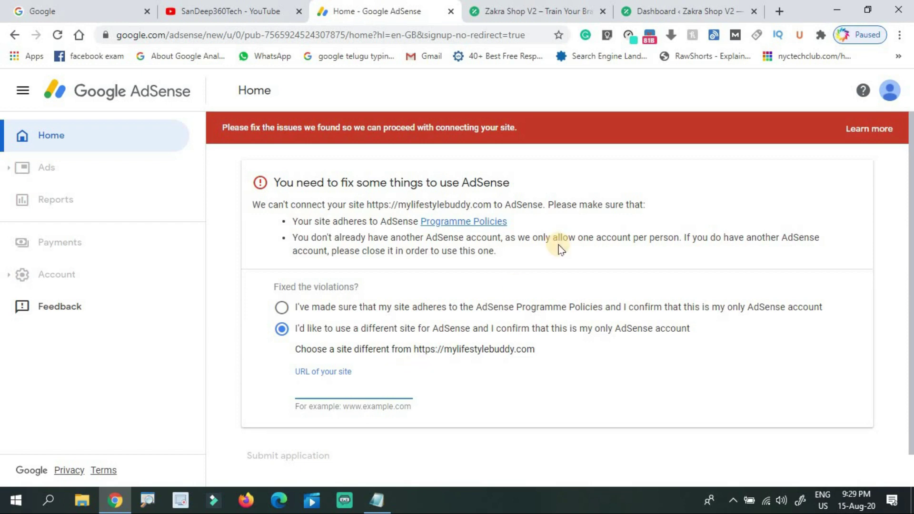
{"action": "left_click", "coordinate": [528, 10]}
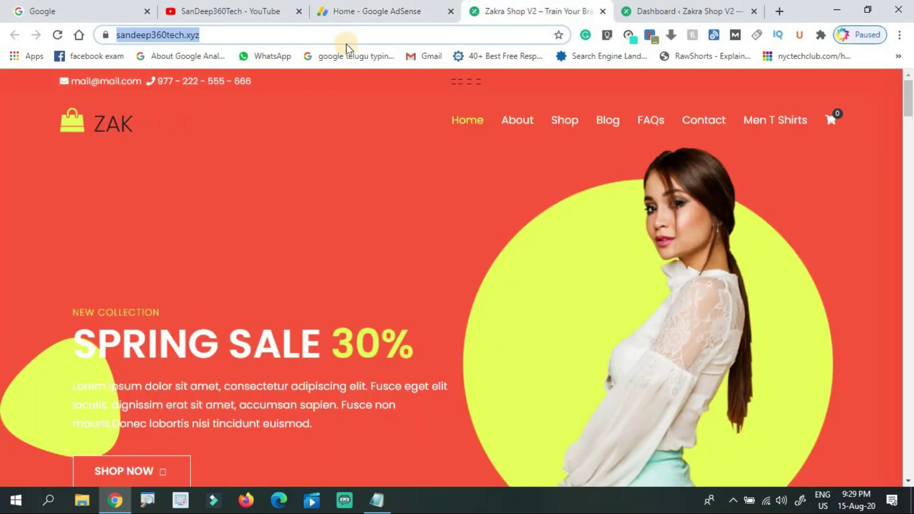
{"action": "left_click", "coordinate": [362, 11]}
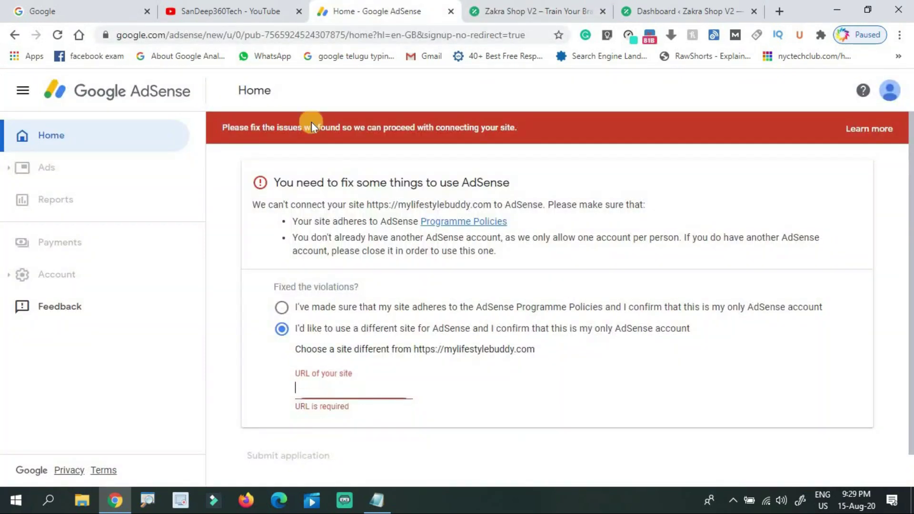
{"action": "left_click", "coordinate": [342, 392]}
{"action": "key", "text": "ctrl+v"}
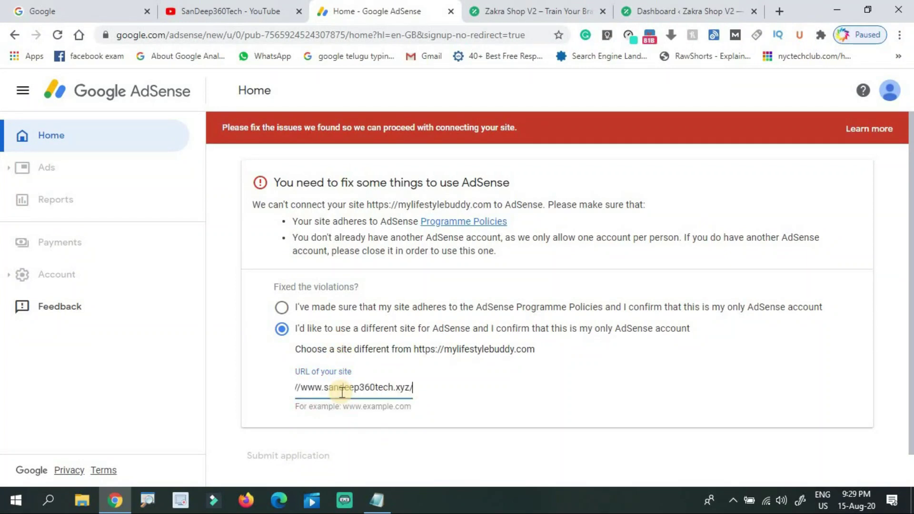
{"action": "scroll", "coordinate": [762, 378], "scroll_direction": "down", "scroll_amount": 1}
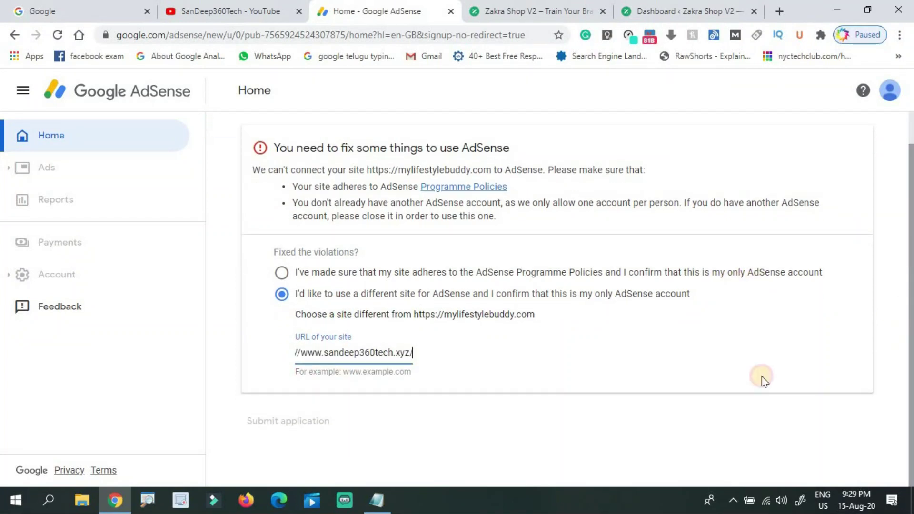
{"action": "key", "text": "BackSpace"}
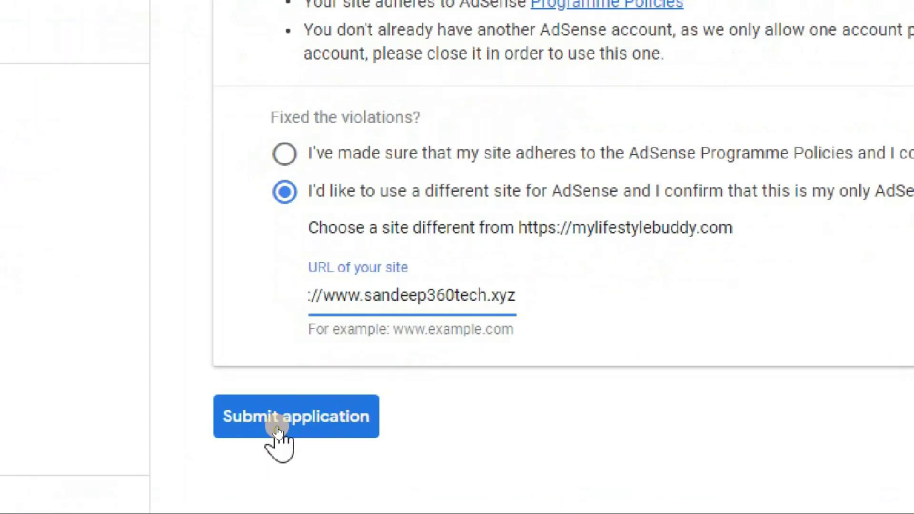
{"action": "left_click", "coordinate": [277, 430]}
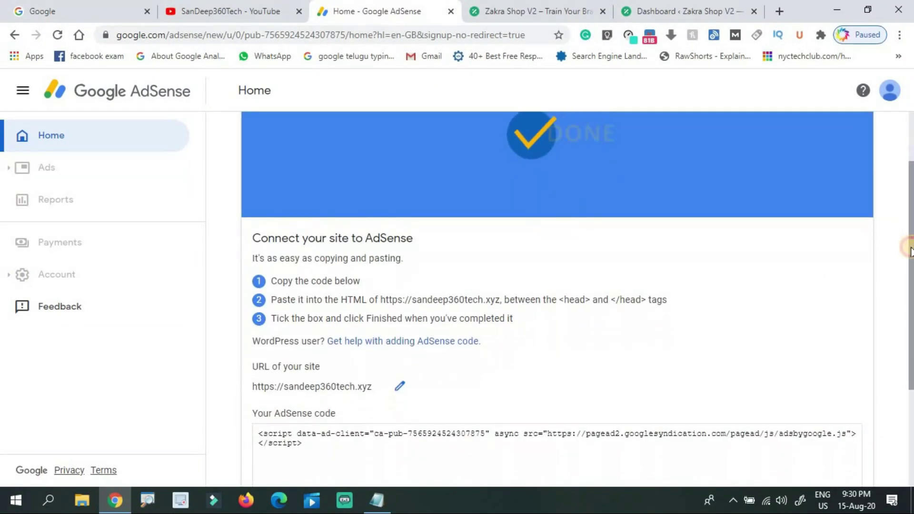
Step: Copy the complete AdSense script code from the site connection instructions
{"action": "left_click_drag", "start_coordinate": [910, 253], "coordinate": [435, 331]}
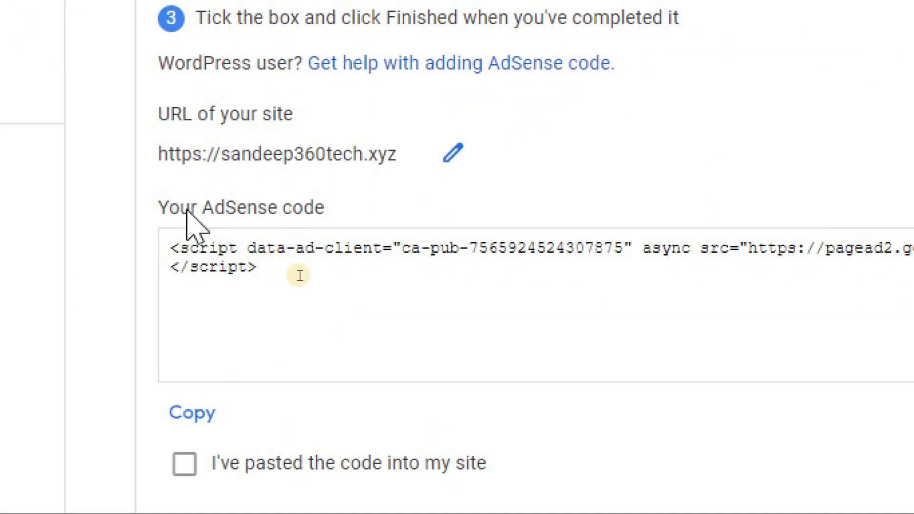
{"action": "left_click", "coordinate": [326, 296]}
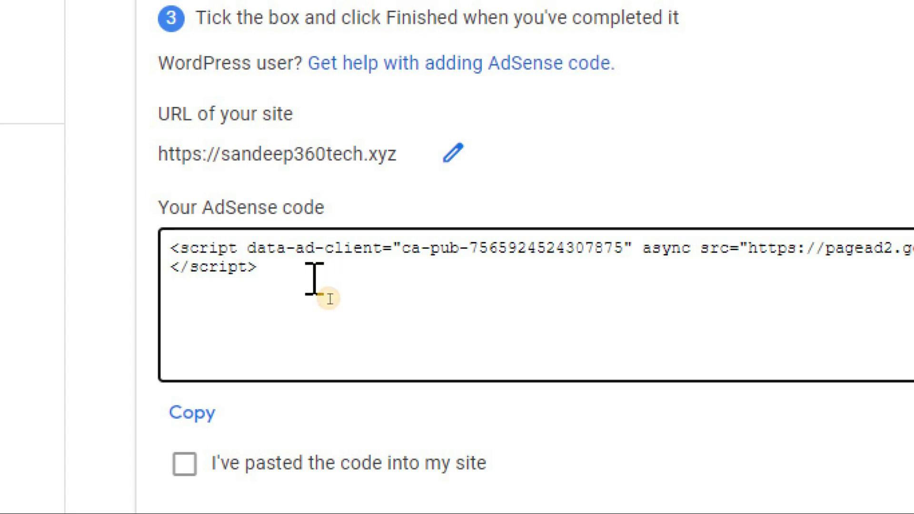
{"action": "left_click", "coordinate": [269, 372]}
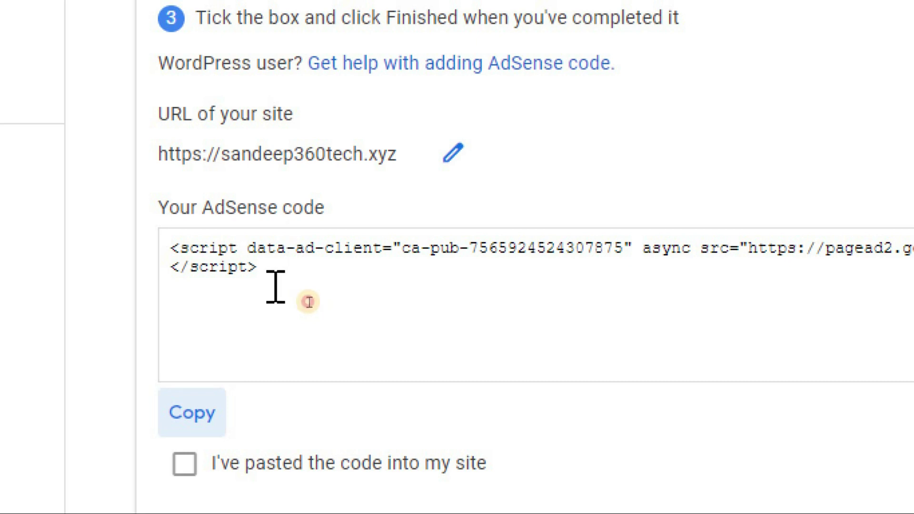
{"action": "left_click_drag", "start_coordinate": [276, 287], "coordinate": [167, 250]}
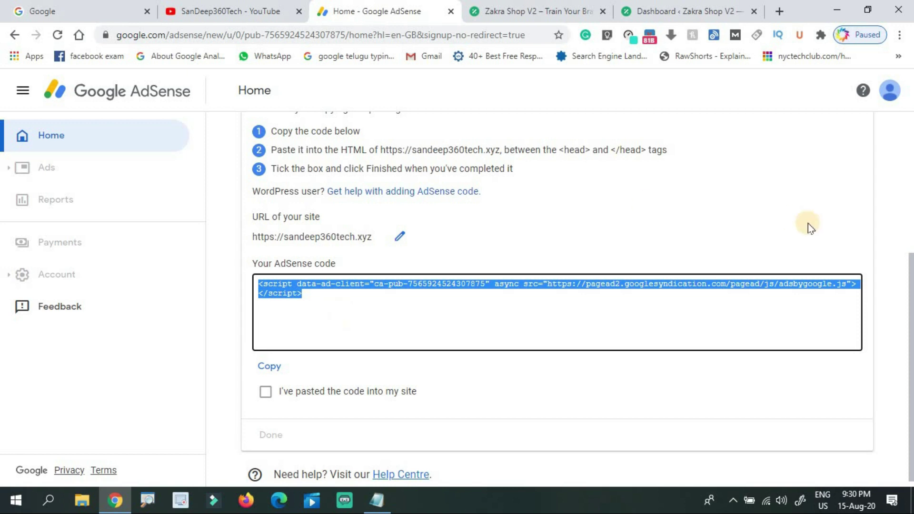
{"action": "left_click_drag", "start_coordinate": [909, 293], "coordinate": [897, 251]}
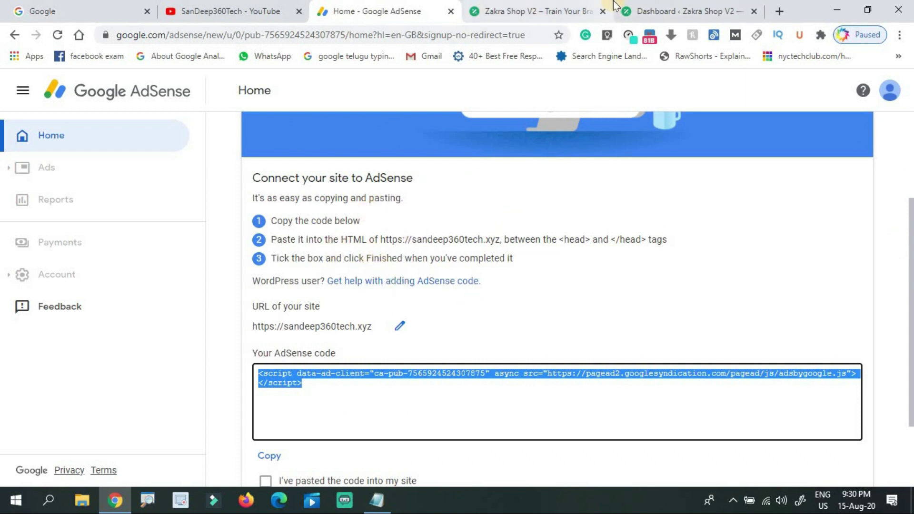
Step: Switch to the site's WordPress dashboard and open the Theme Editor
{"action": "left_click", "coordinate": [664, 7]}
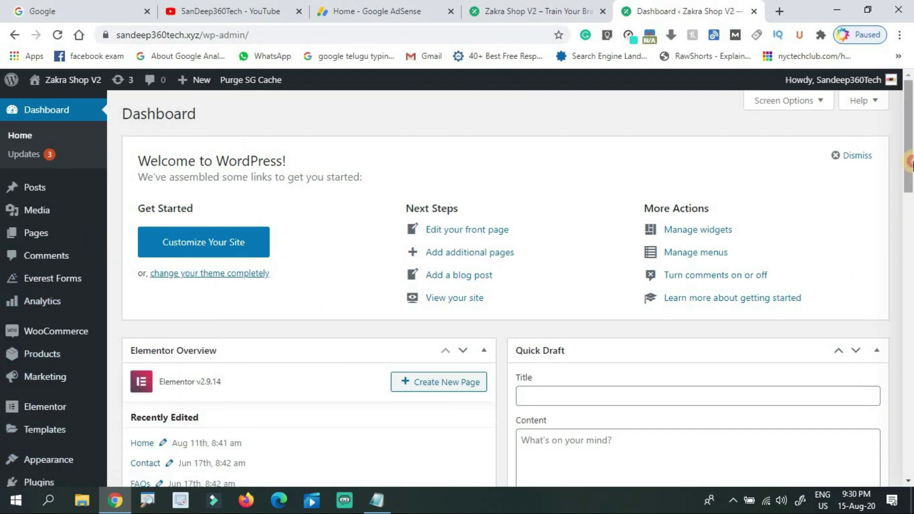
{"action": "scroll", "coordinate": [911, 167], "scroll_direction": "down", "scroll_amount": 3}
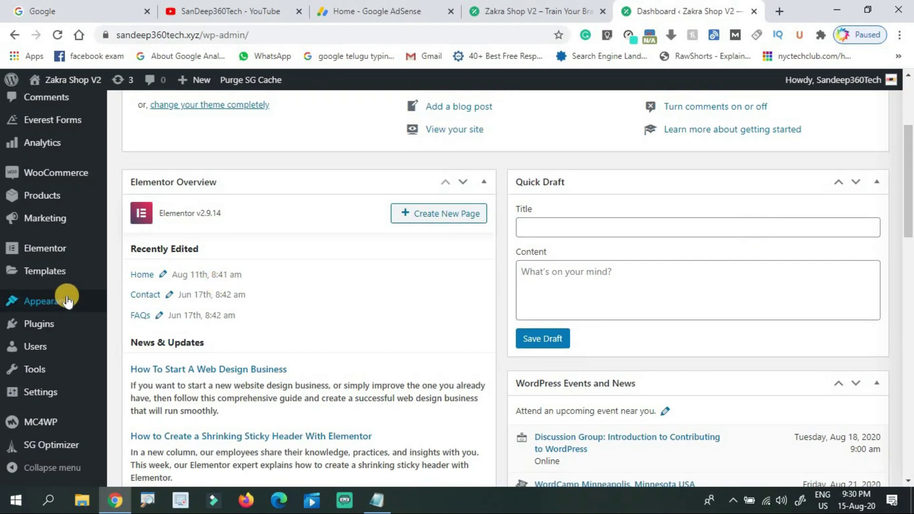
{"action": "mouse_move", "coordinate": [67, 298]}
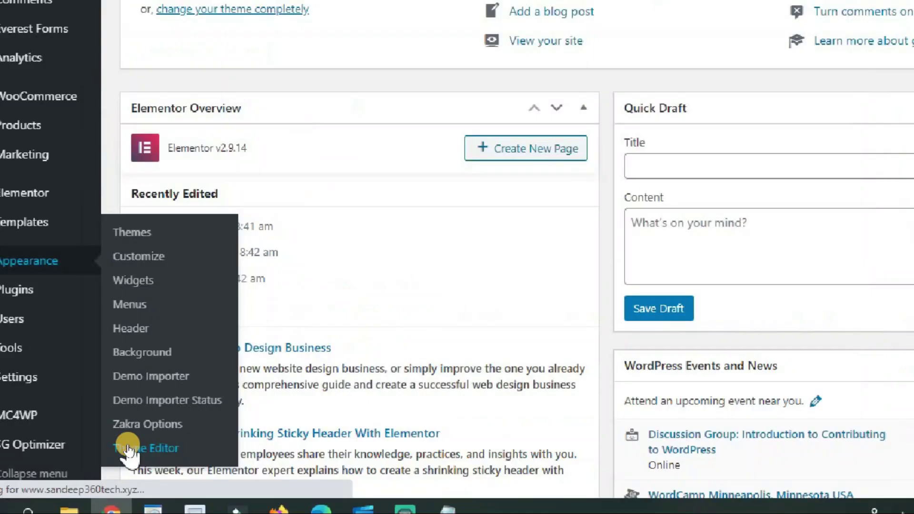
{"action": "left_click", "coordinate": [129, 448]}
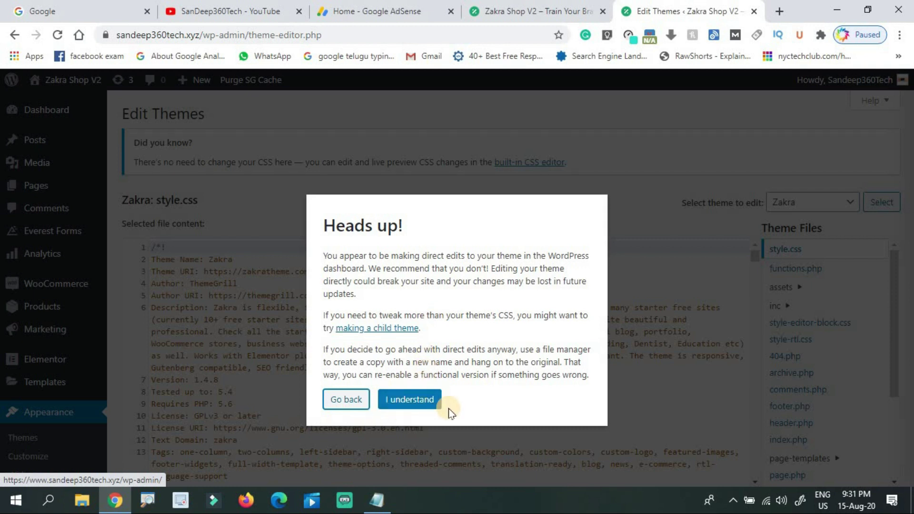
Step: Accept the direct-editing warning and open the Zakra theme's header.php at its head section
{"action": "left_click", "coordinate": [428, 400]}
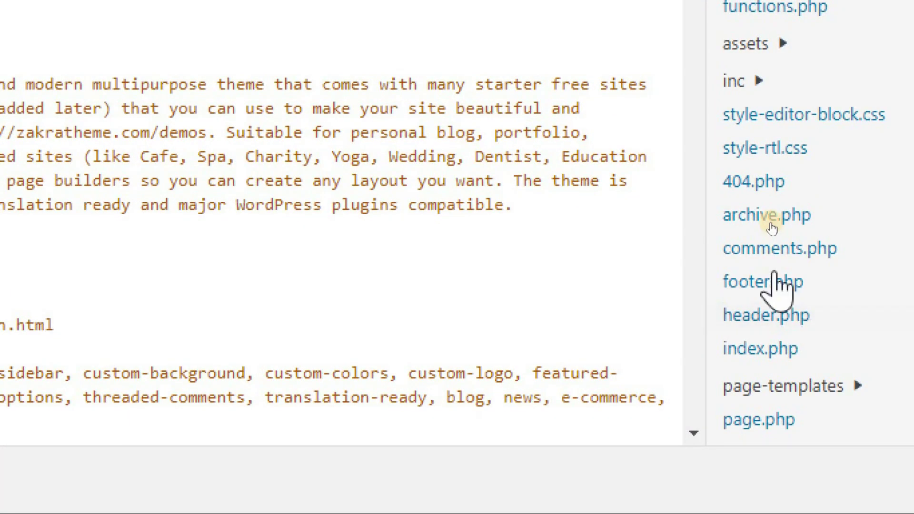
{"action": "left_click", "coordinate": [774, 316]}
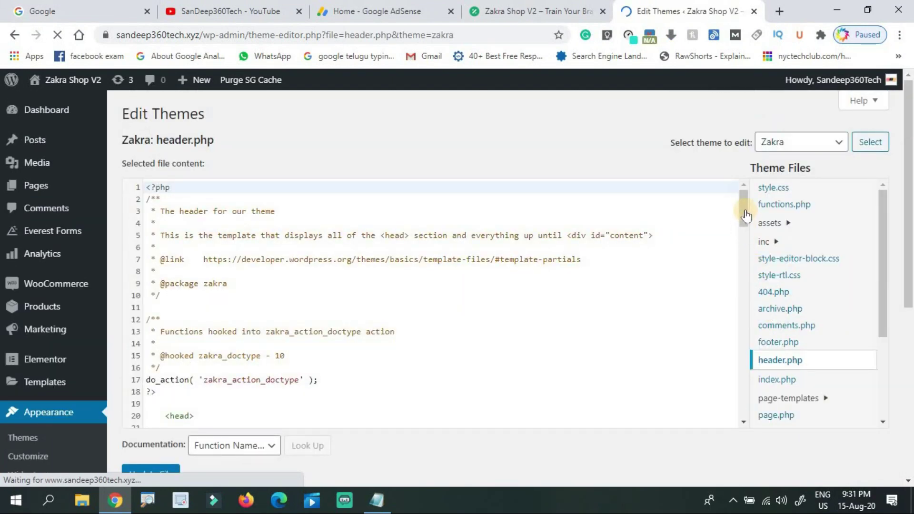
{"action": "left_click_drag", "start_coordinate": [746, 215], "coordinate": [741, 241]}
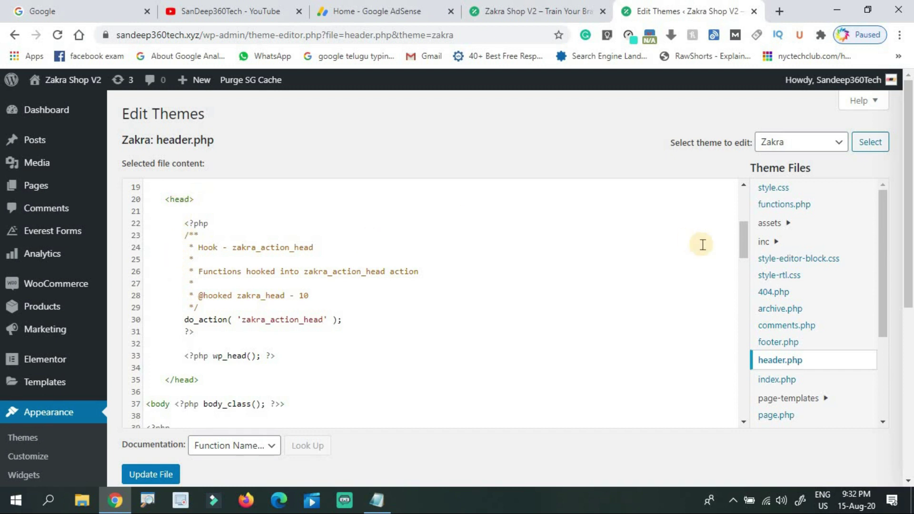
{"action": "mouse_move", "coordinate": [744, 251]}
{"action": "left_mouse_down"}
{"action": "mouse_move", "coordinate": [739, 211]}
{"action": "mouse_move", "coordinate": [738, 252]}
{"action": "mouse_move", "coordinate": [738, 242]}
{"action": "left_mouse_up"}
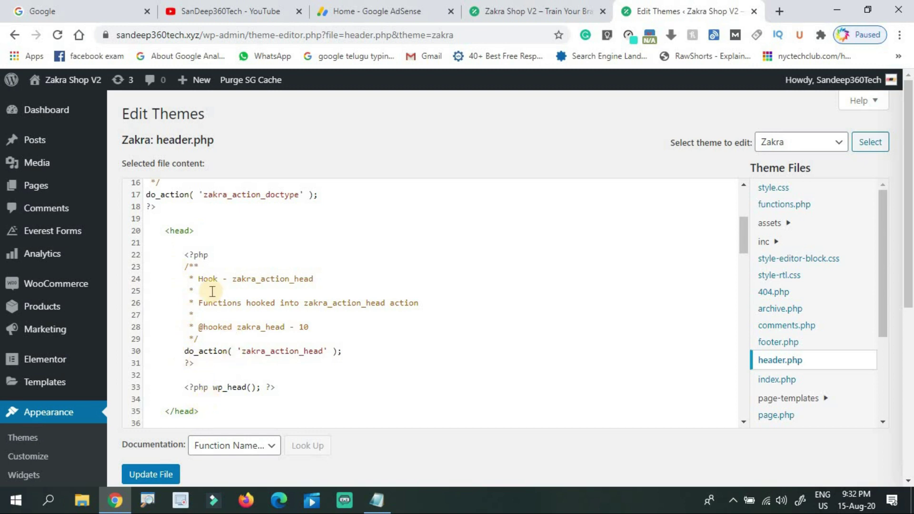
Step: Paste the copied AdSense script on a new line directly below the opening <head> tag, remove the blank line after it, and update header.php
{"action": "left_click", "coordinate": [229, 230]}
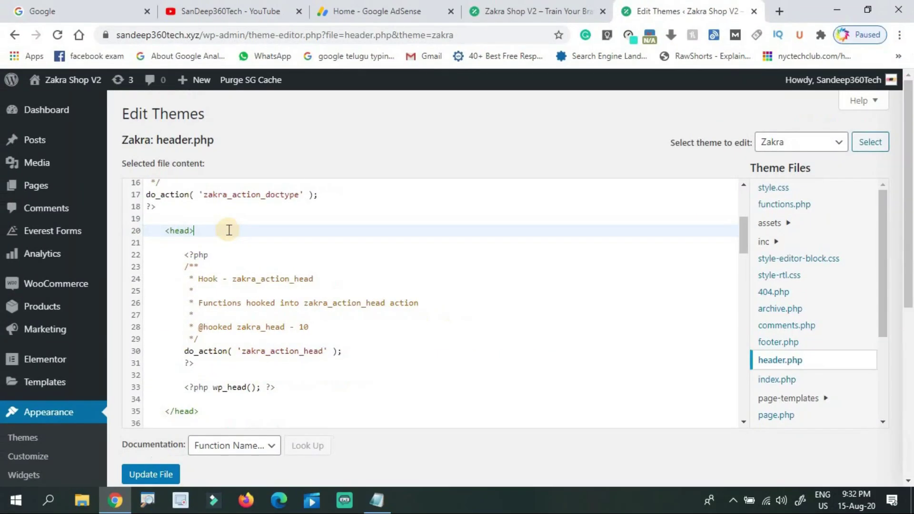
{"action": "key", "text": "Return"}
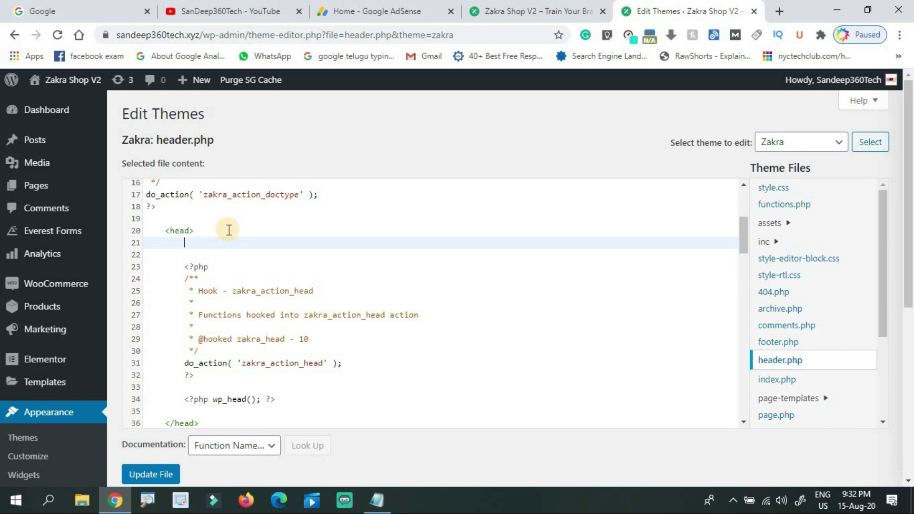
{"action": "key", "text": "ctrl+v"}
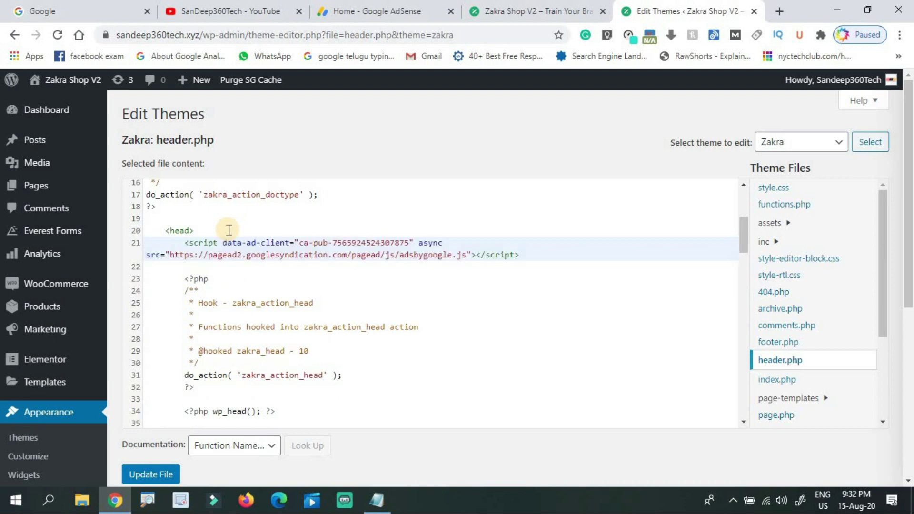
{"action": "key", "text": "Delete"}
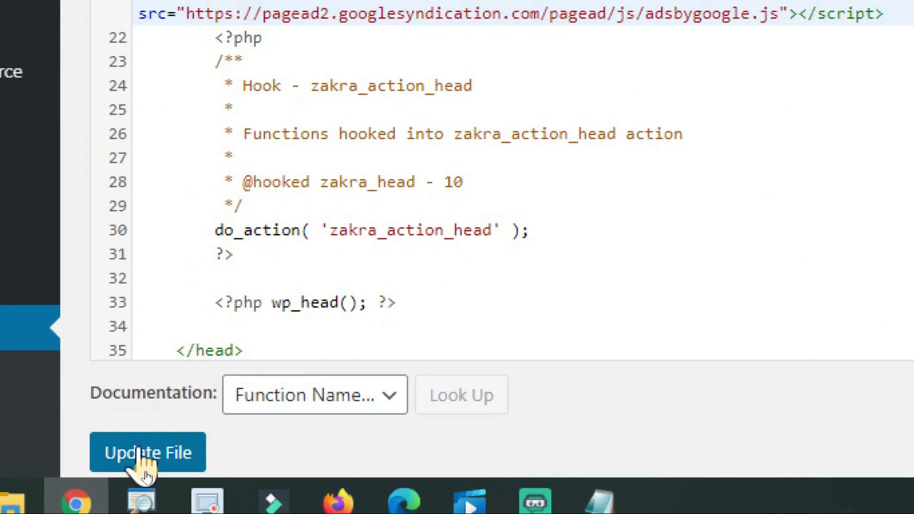
{"action": "left_click", "coordinate": [146, 469]}
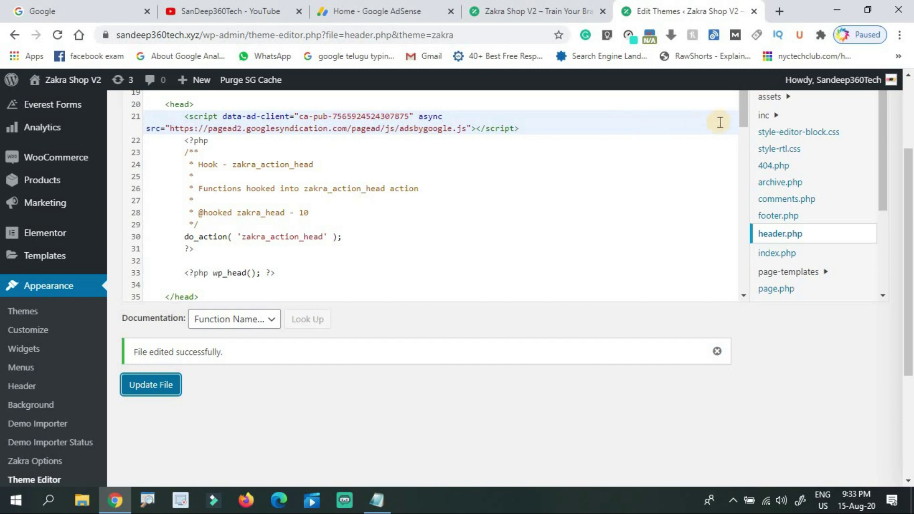
{"action": "scroll", "coordinate": [743, 113], "scroll_direction": "up", "scroll_amount": 1}
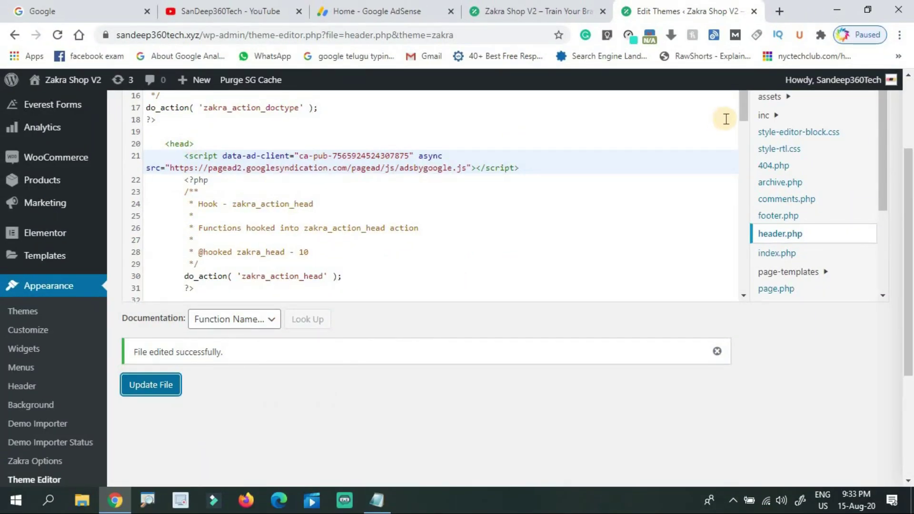
{"action": "scroll", "coordinate": [742, 114], "scroll_direction": "down", "scroll_amount": 1}
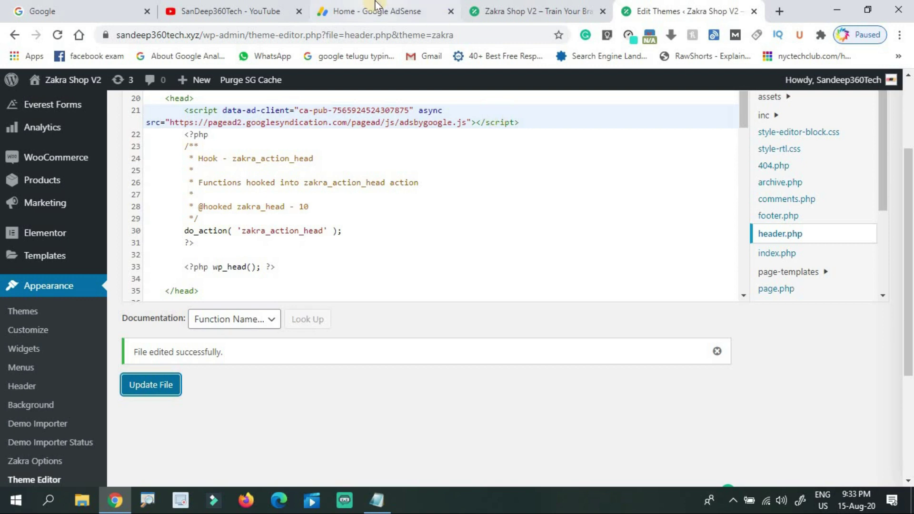
Step: Switch back to Google AdSense, confirm that the code has been pasted into the site, and submit the connection for checking
{"action": "left_click", "coordinate": [376, 6]}
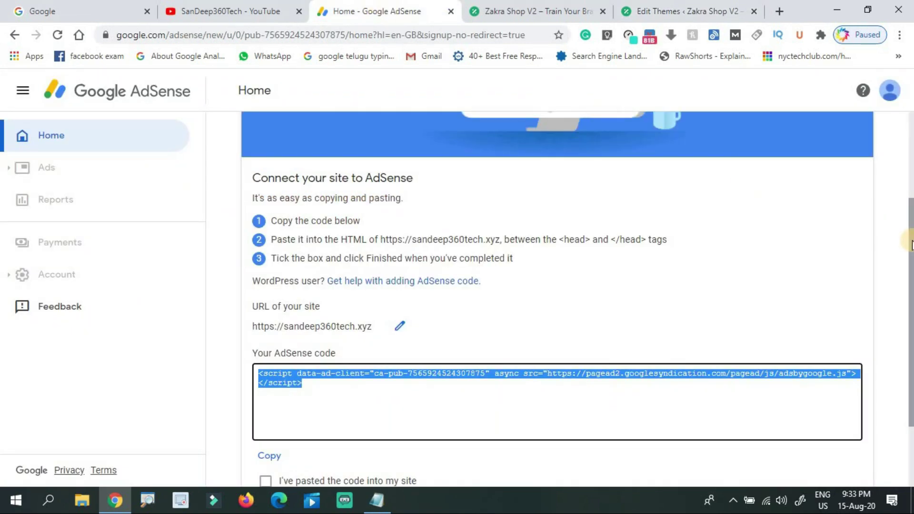
{"action": "left_click_drag", "start_coordinate": [906, 246], "coordinate": [906, 305]}
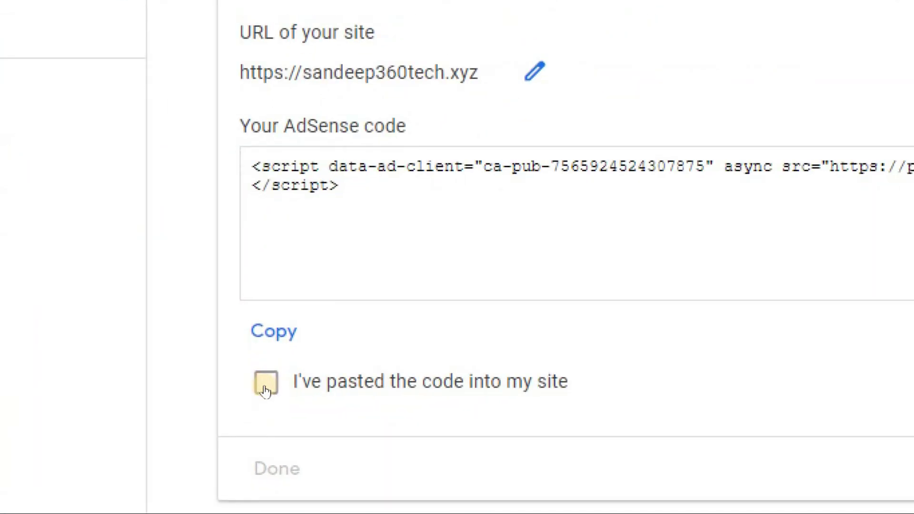
{"action": "left_click", "coordinate": [266, 383]}
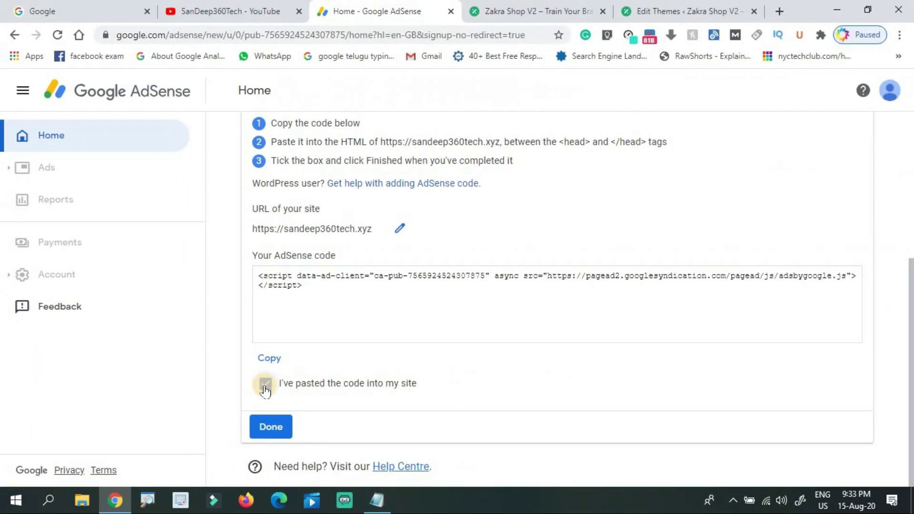
{"action": "left_click", "coordinate": [284, 466]}
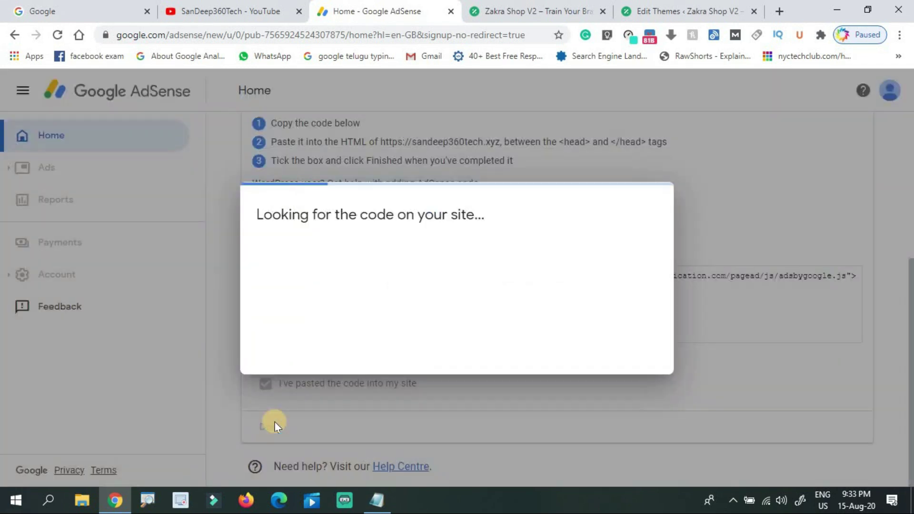